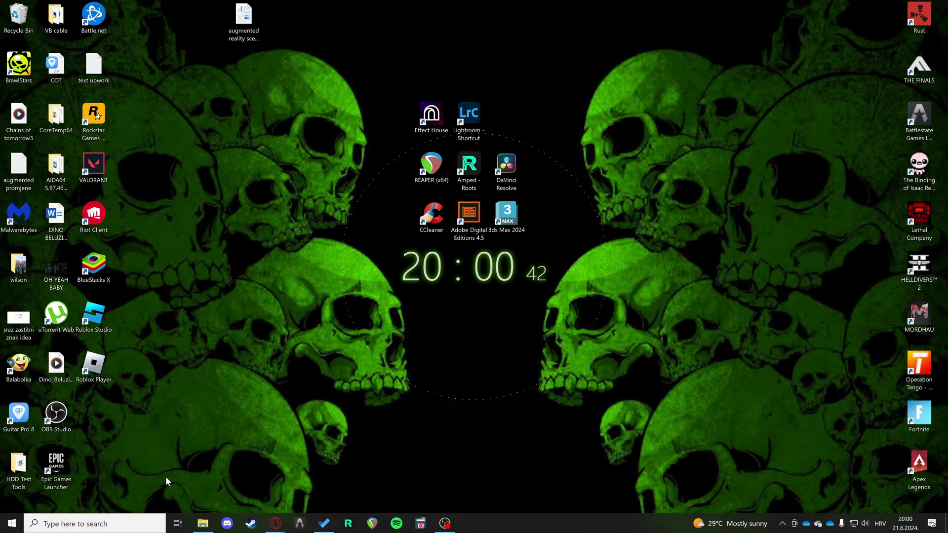
Step: Search for 'firewall', open Firewall & network protection, and maximize Windows Security
click(141, 523)
text(f)
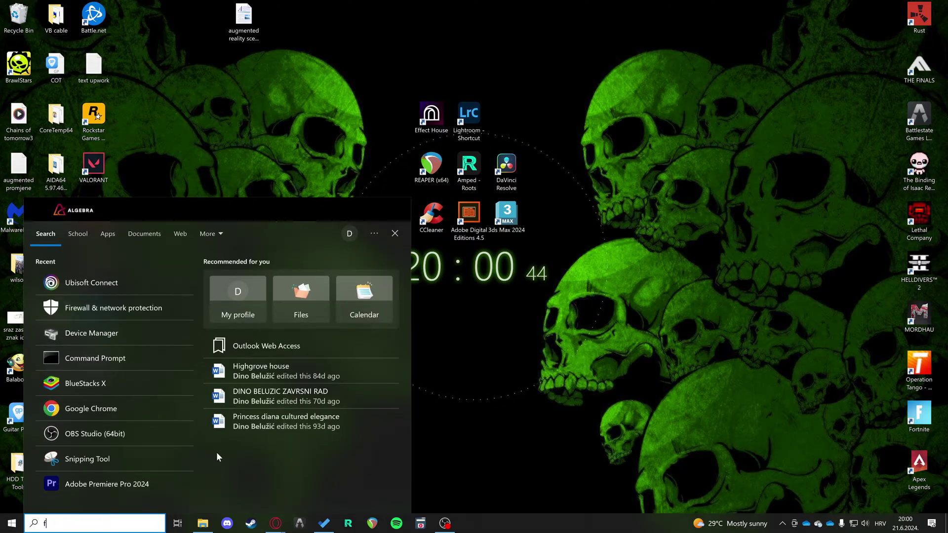
text(ariwall)
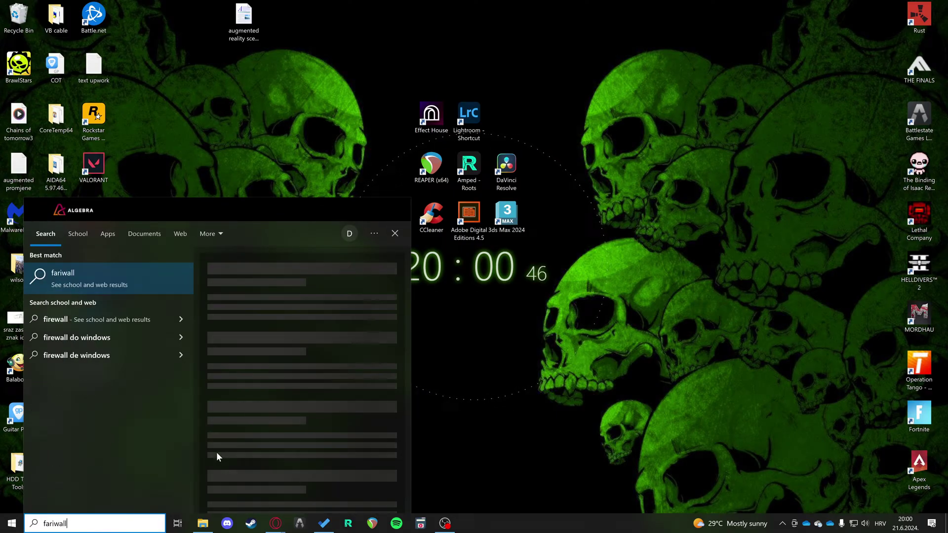
key(BackSpace)
key(BackSpace)
key(BackSpace)
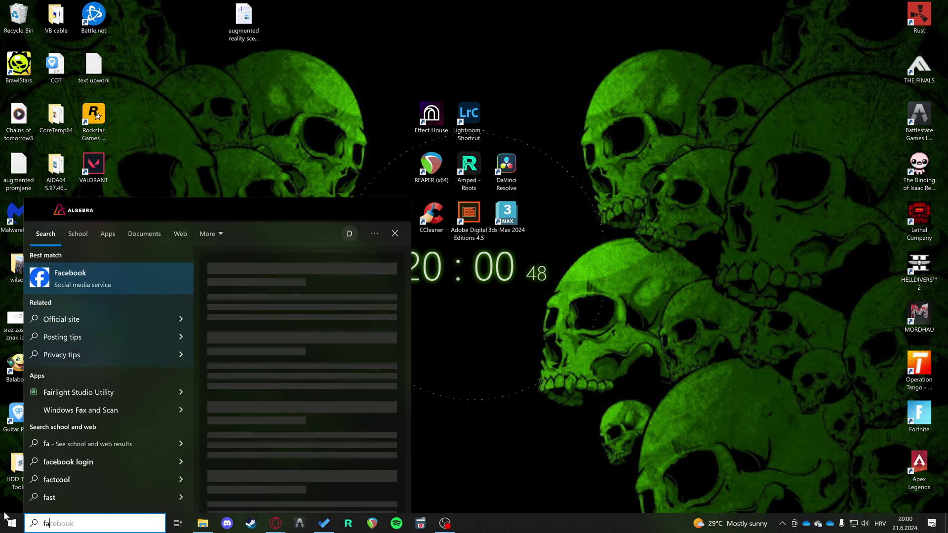
text(irewall)
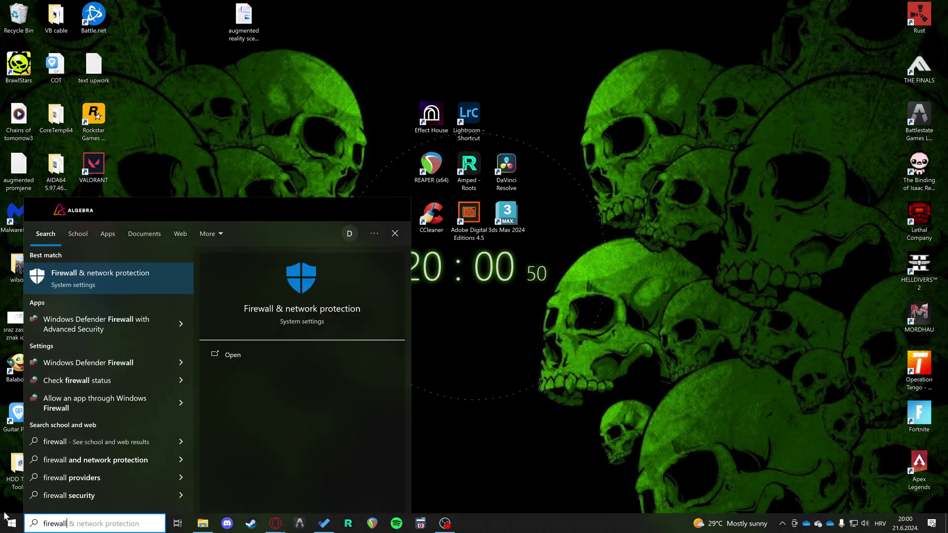
click(152, 285)
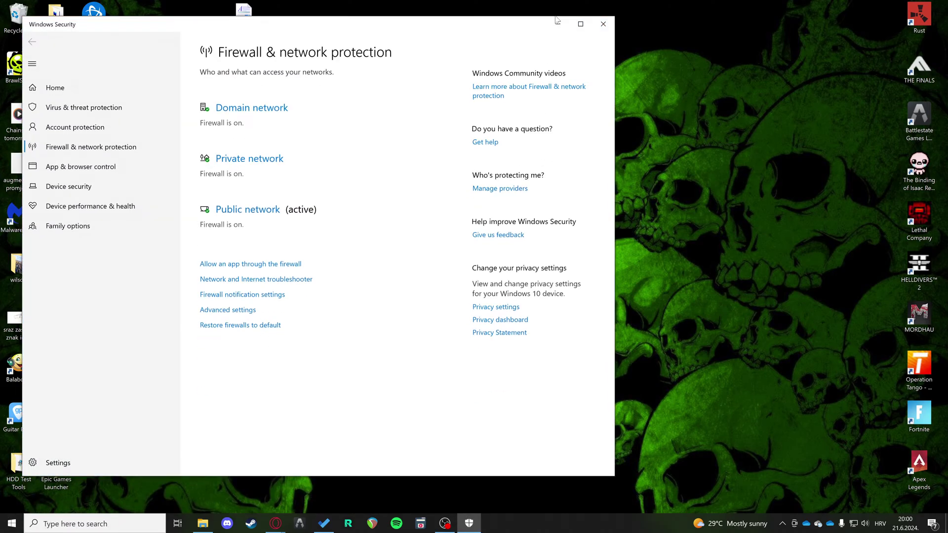
click(578, 26)
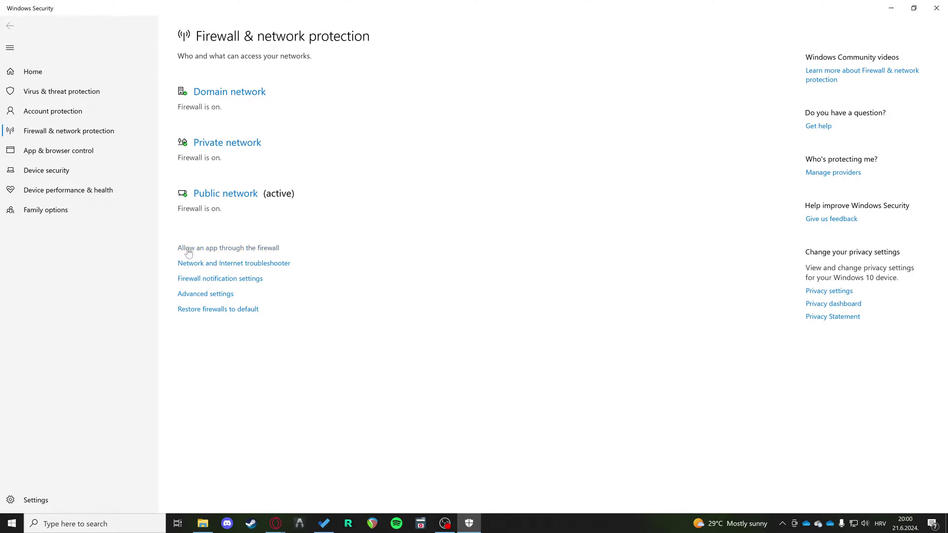
Step: Open the allowed apps list and look through the Unity and uTorrent Web entries
click(246, 251)
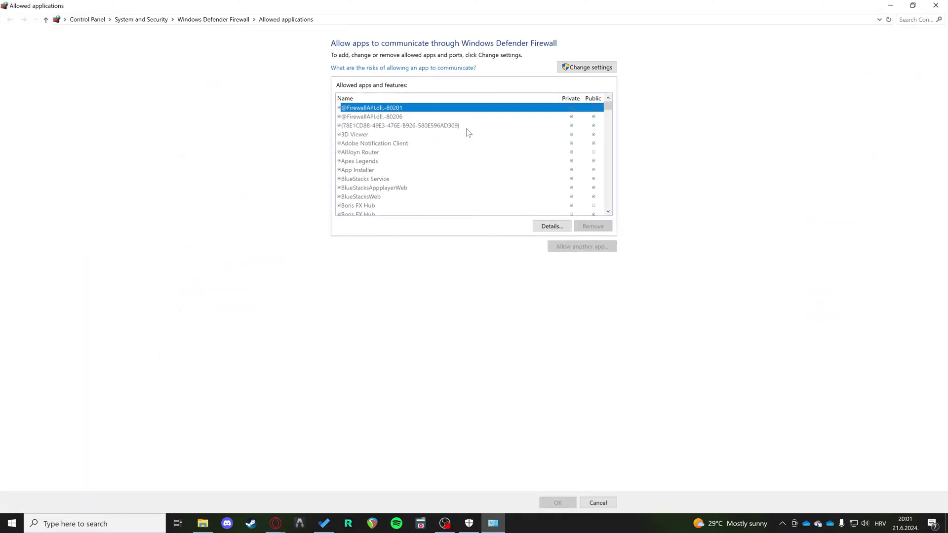
scroll(467, 132, down, 2)
scroll(492, 134, down, 1)
scroll(415, 138, down, 1)
scroll(583, 141, down, 1)
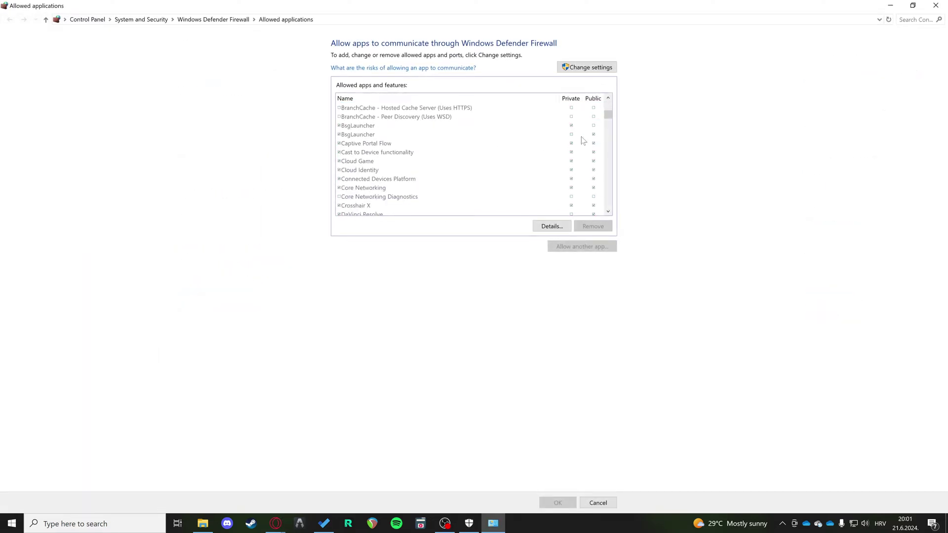
drag(609, 114, 606, 184)
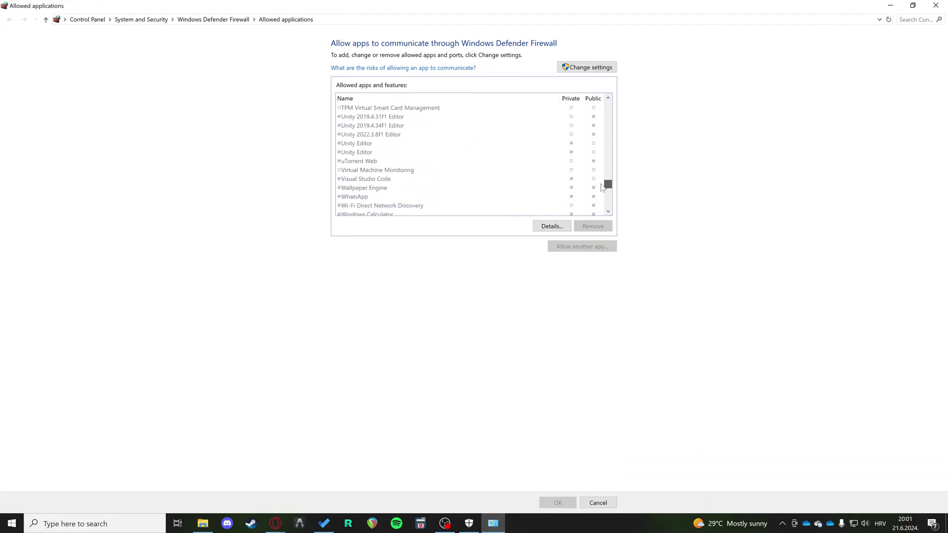
click(364, 117)
click(373, 134)
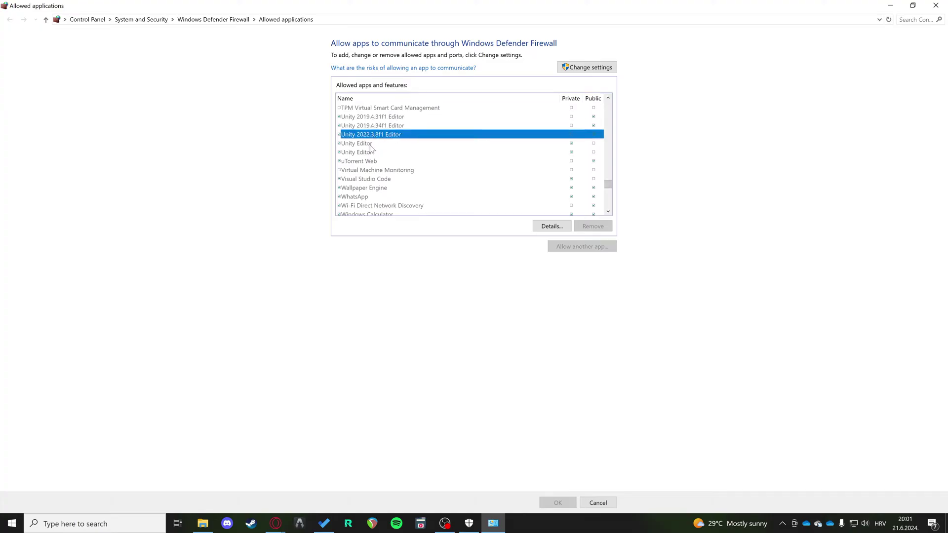
click(374, 152)
click(392, 162)
scroll(415, 163, up, 1)
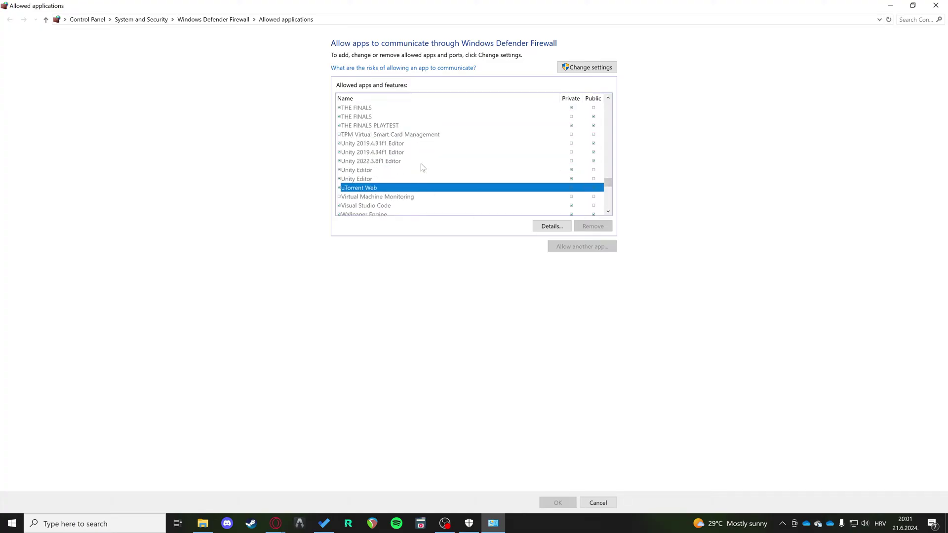
click(354, 142)
click(358, 153)
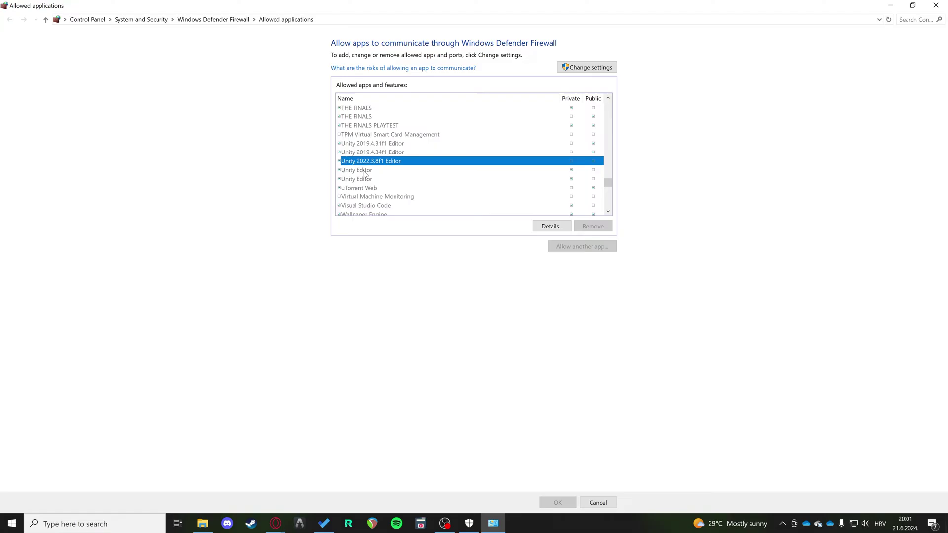
click(365, 169)
click(366, 187)
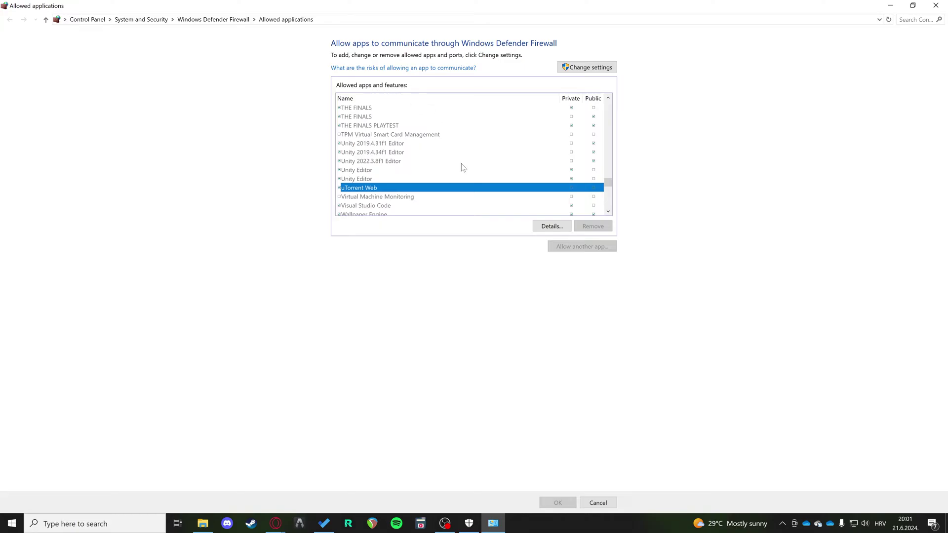
Step: Unlock the allowed-apps settings and open the Add an app dialog with its Path field focused
click(583, 69)
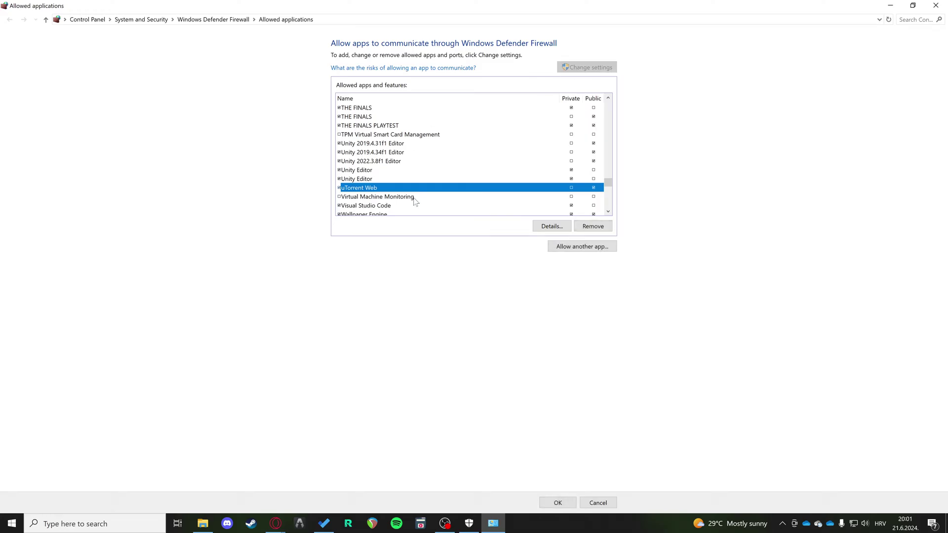
click(584, 250)
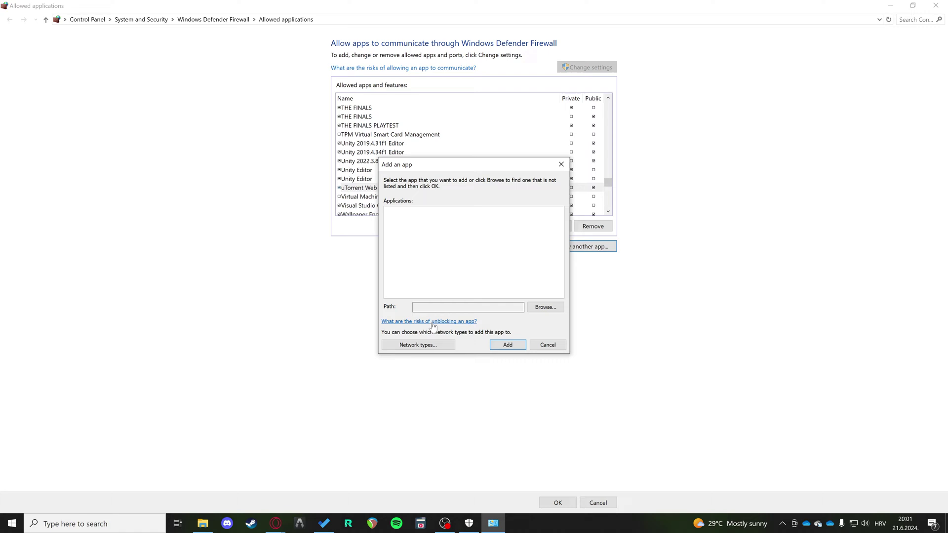
click(415, 307)
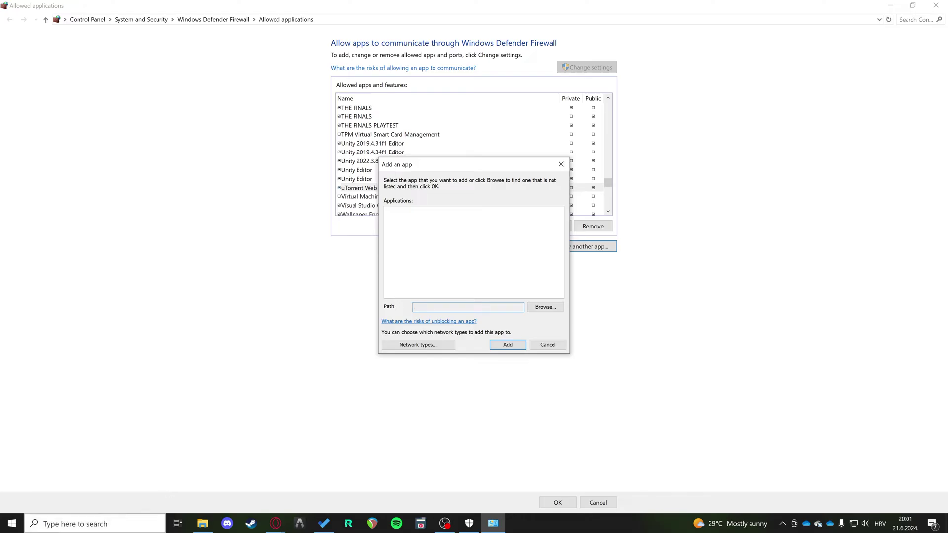
click(97, 523)
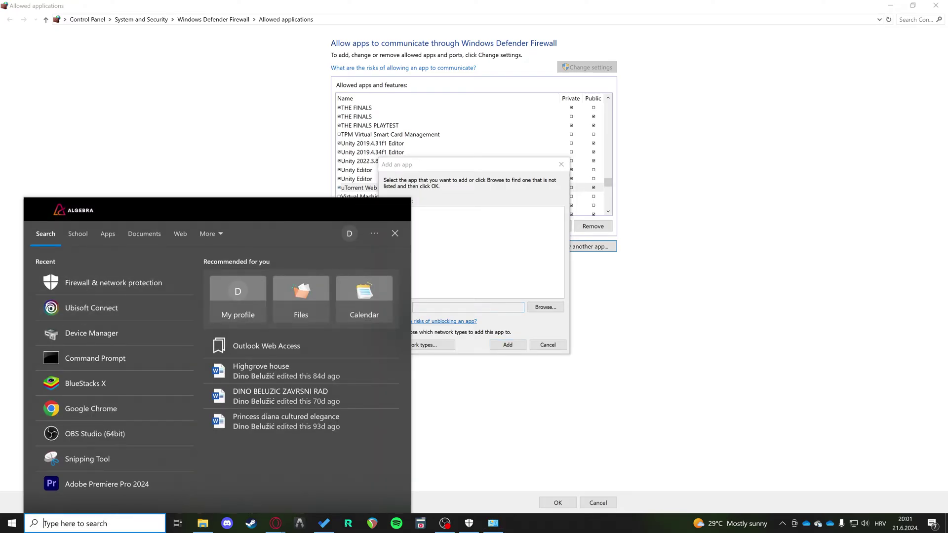
text(ubiso)
Step: Open the file location of the Ubisoft Connect search result
key(BackSpace)
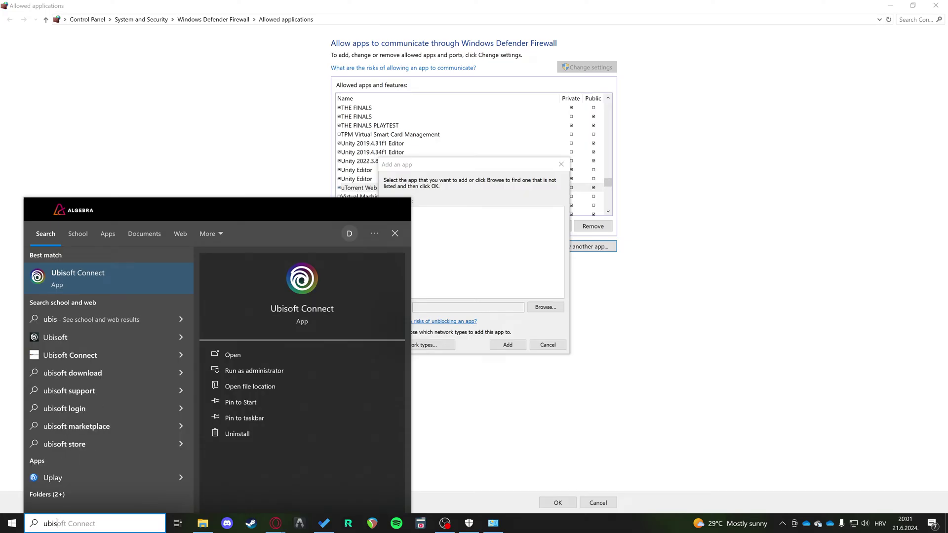
right_click(113, 278)
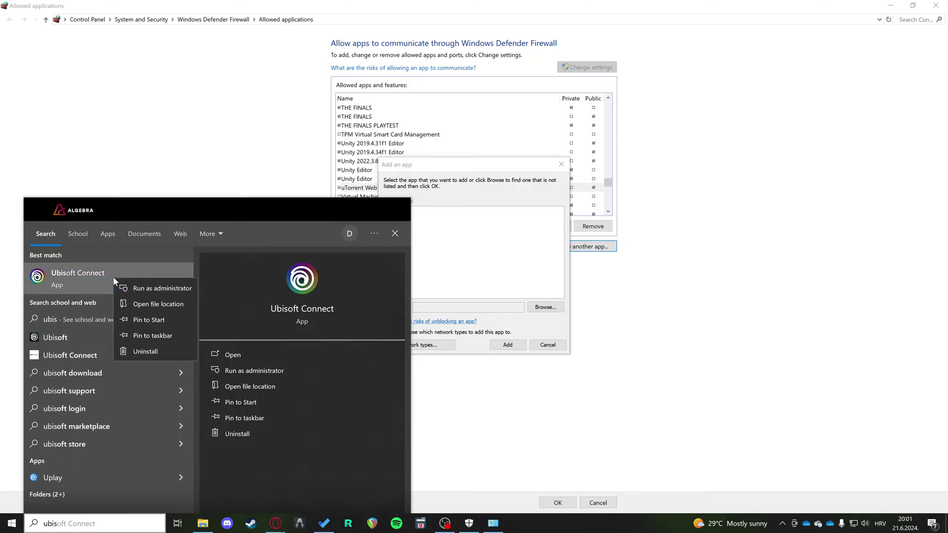
click(157, 305)
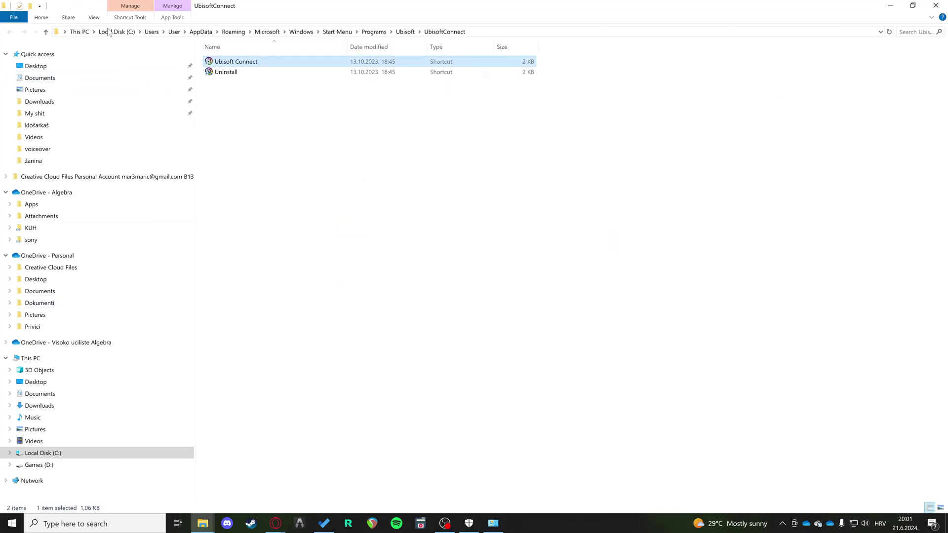
Step: Copy the UbisoftConnect folder path from File Explorer's address bar and return to the firewall dialog
click(501, 31)
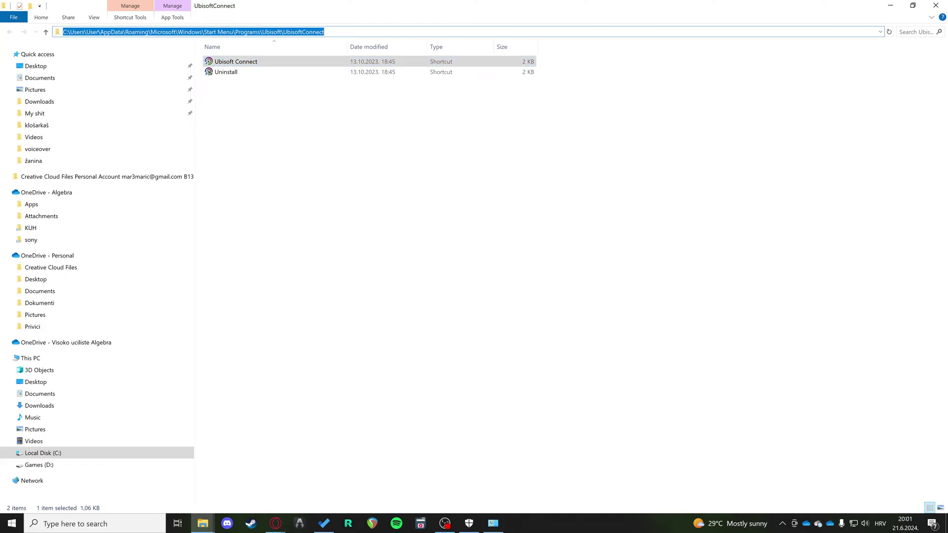
click(502, 32)
key(ctrl+shift+Left)
key(ctrl+shift+Left)
key(ctrl+shift+Left)
key(ctrl+shift+Left)
key(ctrl+shift+Left)
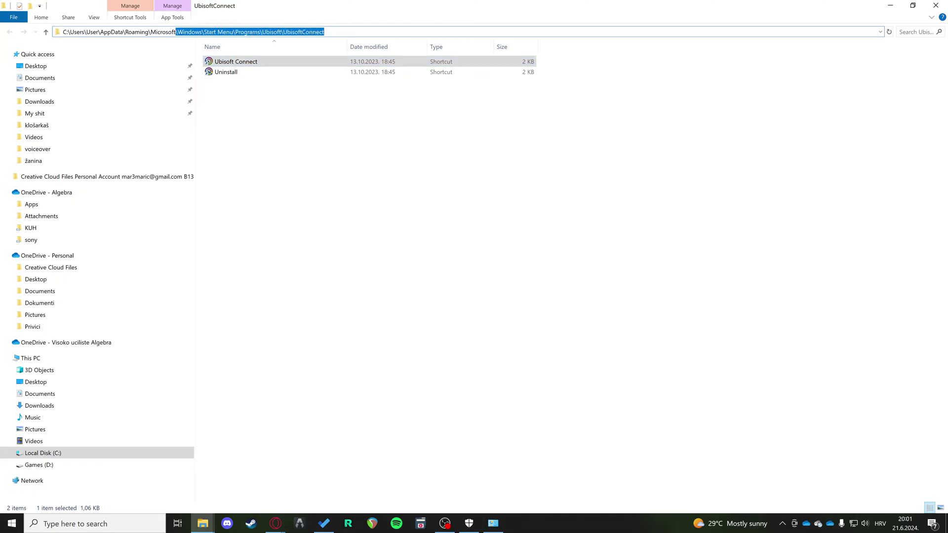
key(ctrl+shift+Left)
key(ctrl+shift+Left)
key(ctrl+shift+Left)
key(ctrl+shift+Left)
key(ctrl+shift+Left)
key(ctrl+shift+Left)
key(ctrl+shift+Left)
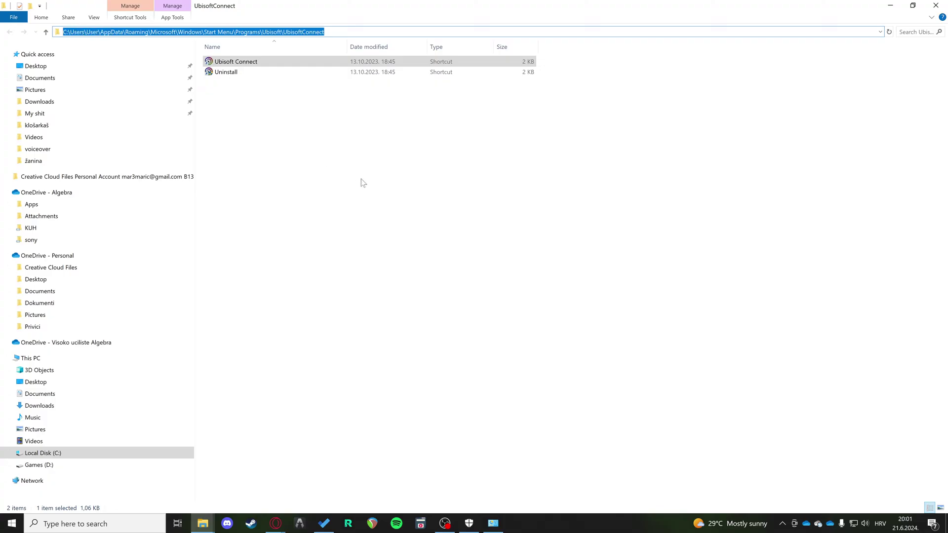
right_click(287, 31)
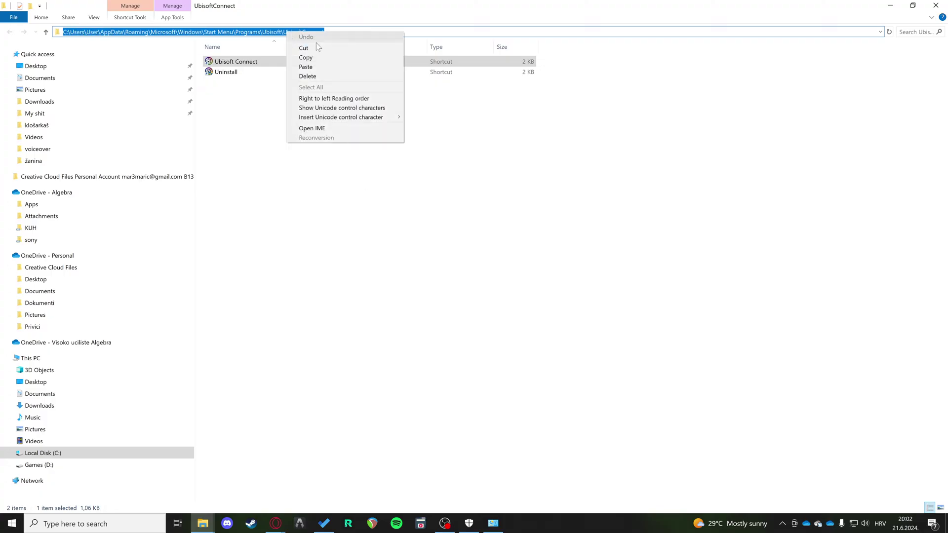
click(317, 56)
click(447, 311)
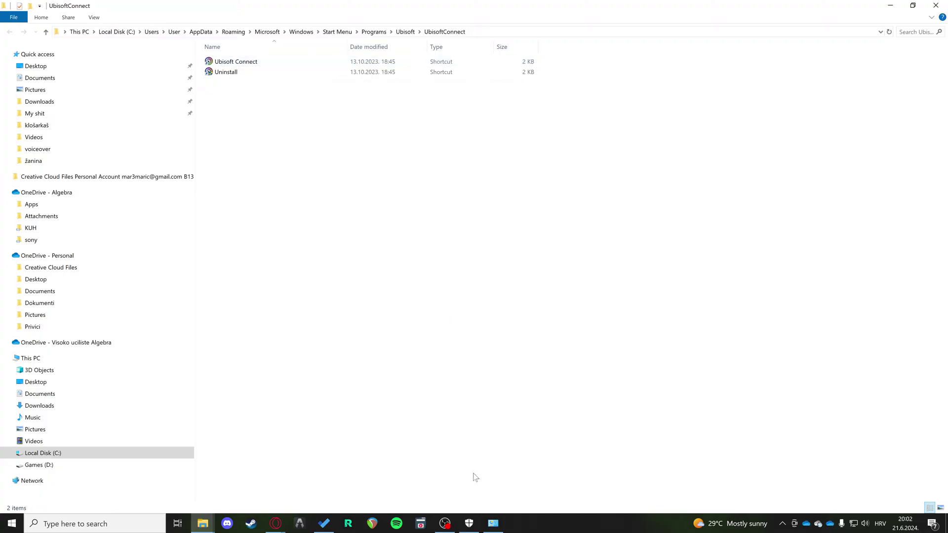
click(470, 524)
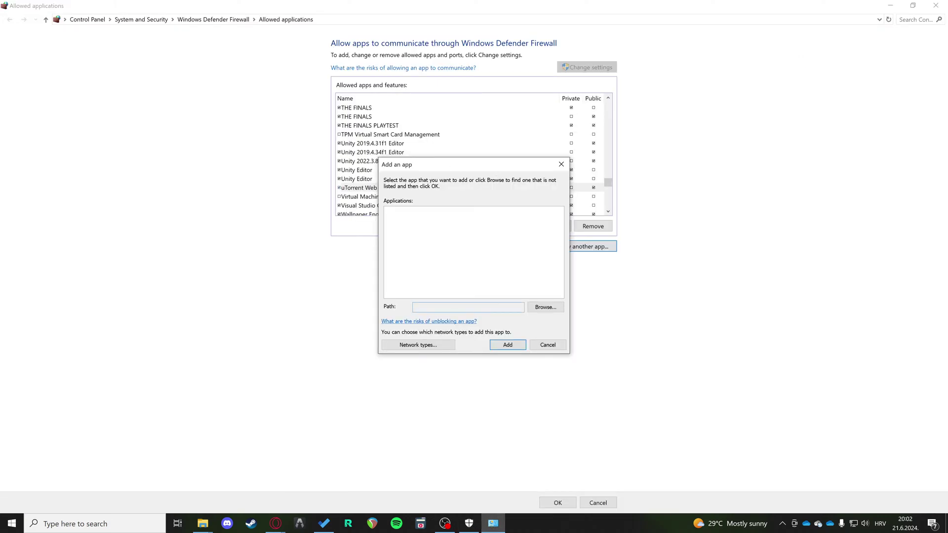
Step: Open the Browse file picker and move it clear of the Add an app dialog
right_click(429, 308)
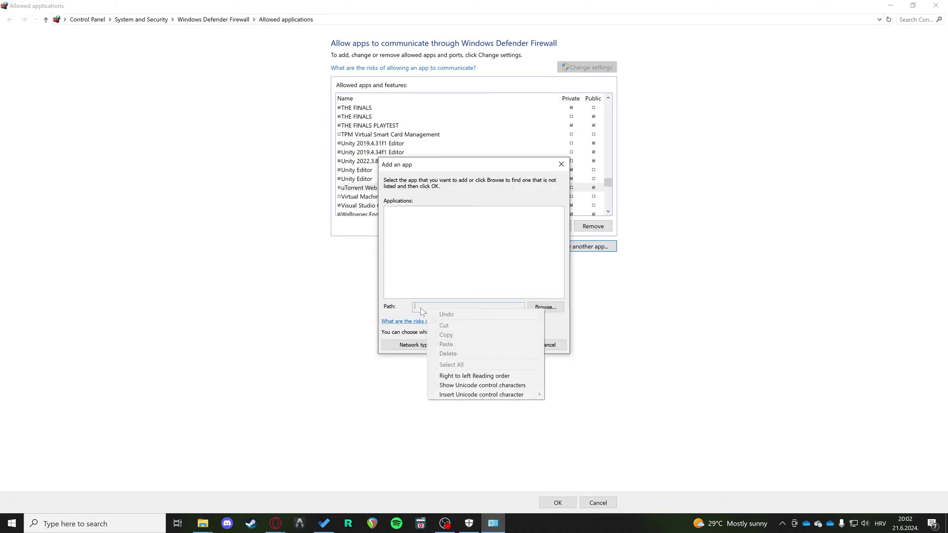
click(423, 309)
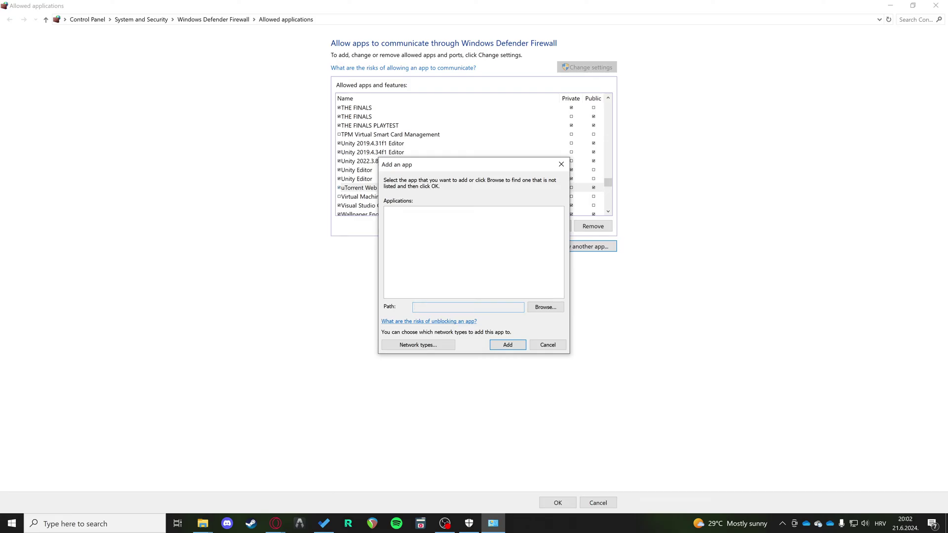
click(545, 307)
drag(552, 184, 775, 219)
click(748, 231)
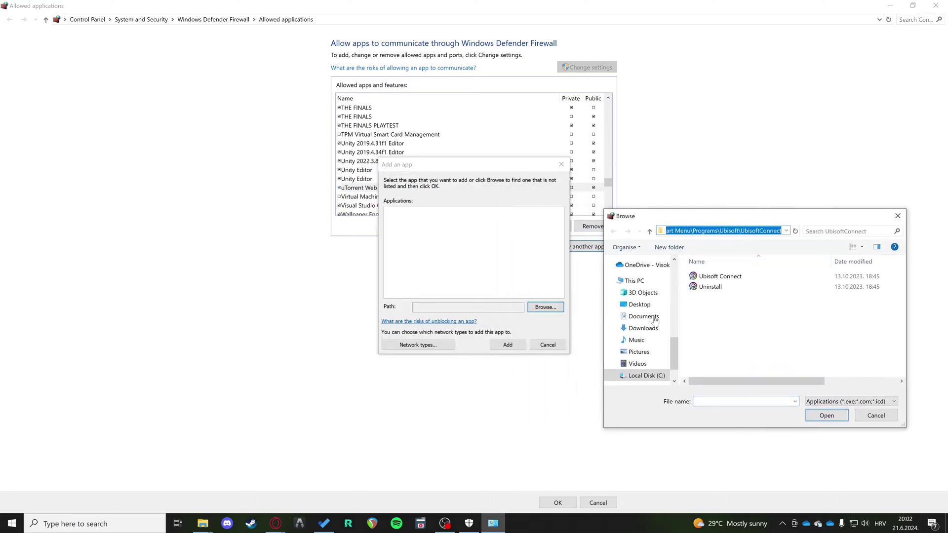
click(687, 322)
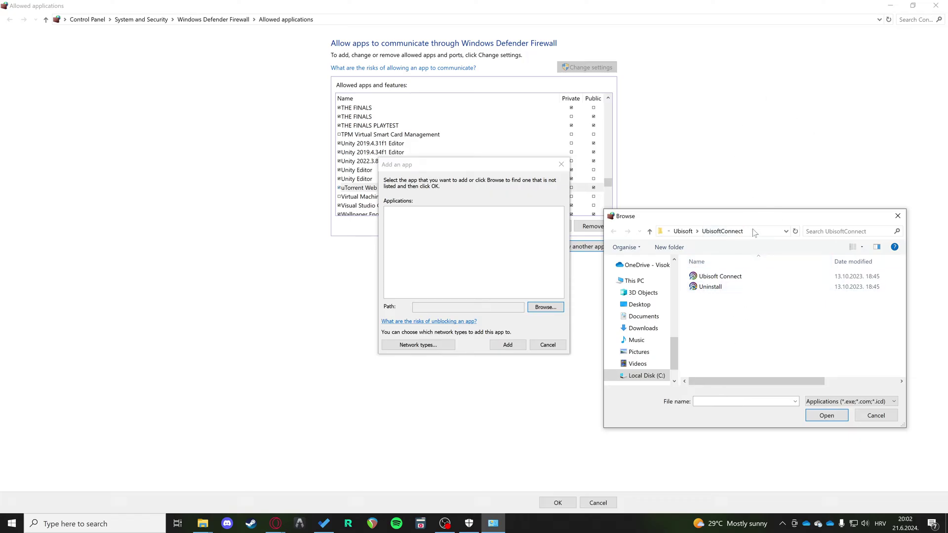
Step: Paste the UbisoftConnect folder path into the picker's location bar and choose Ubisoft Connect
click(631, 281)
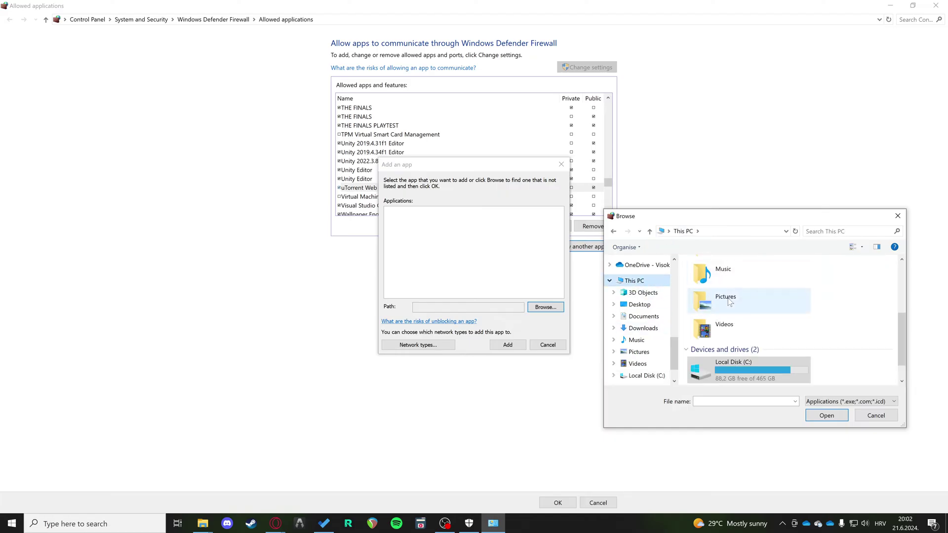
click(715, 231)
right_click(713, 229)
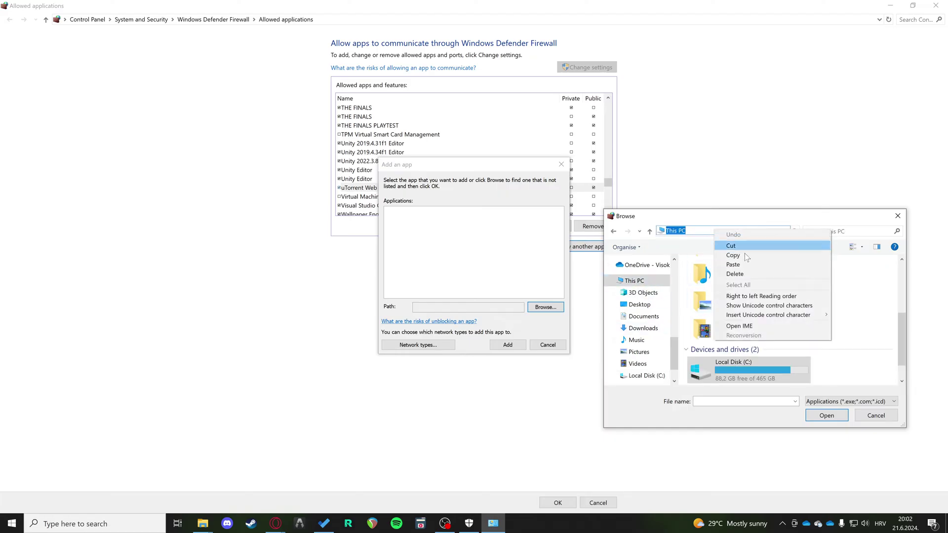
click(737, 259)
key(Return)
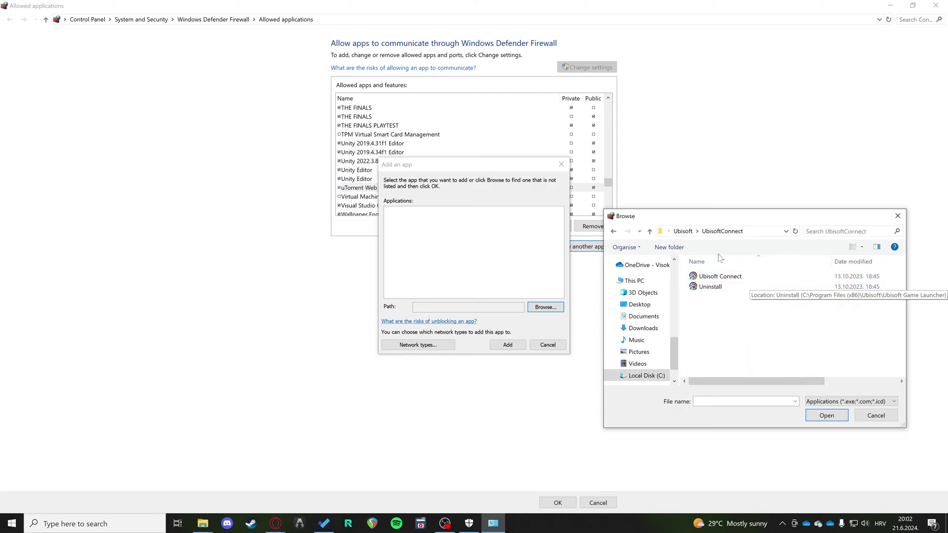
click(720, 276)
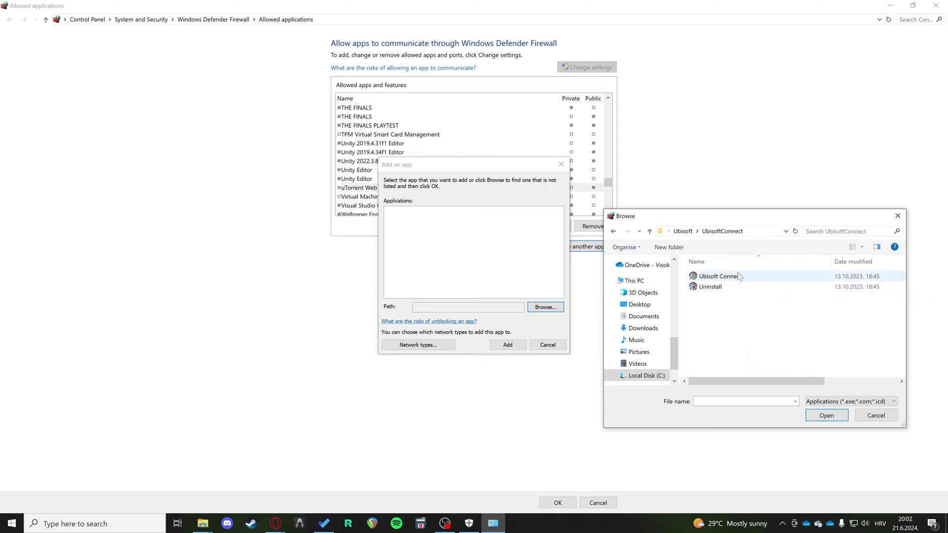
Step: Confirm the Ubisoft Connect shortcut and add it to the allowed apps list
click(826, 415)
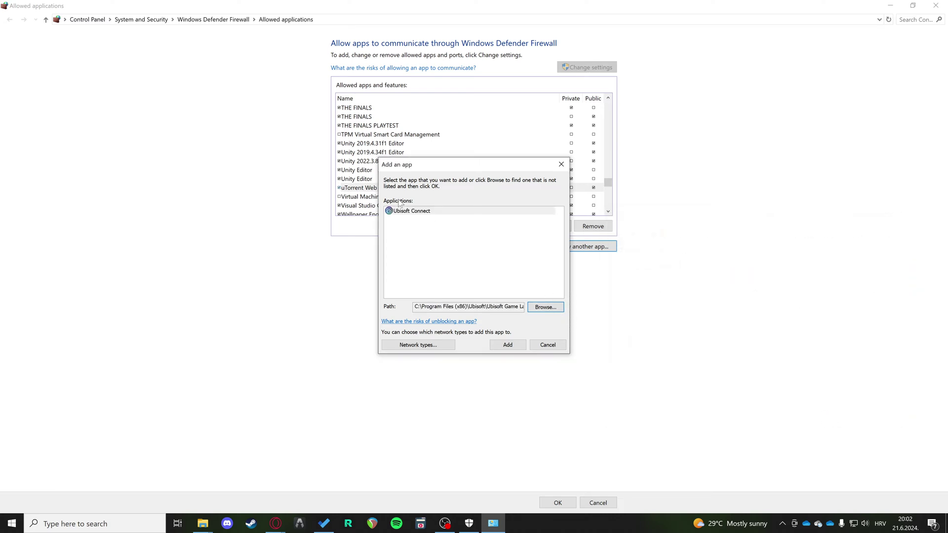
click(503, 346)
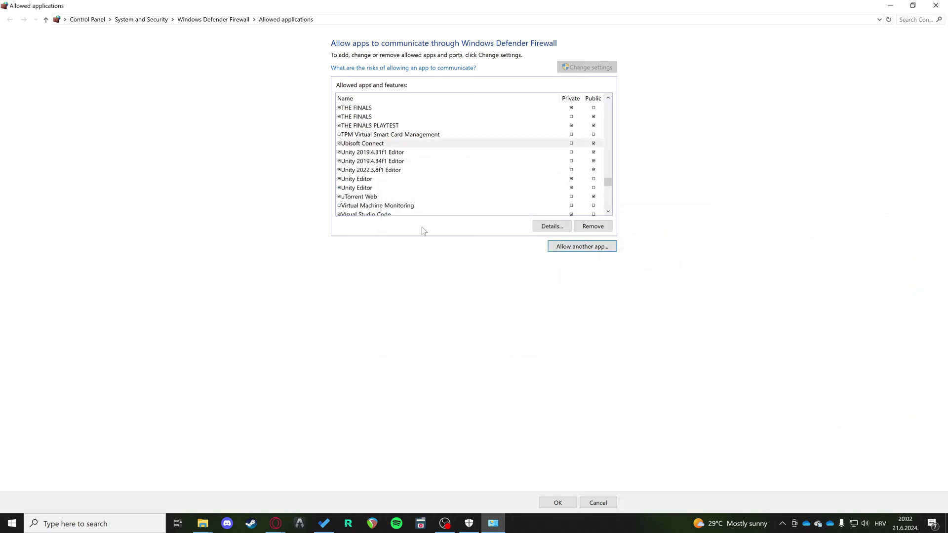